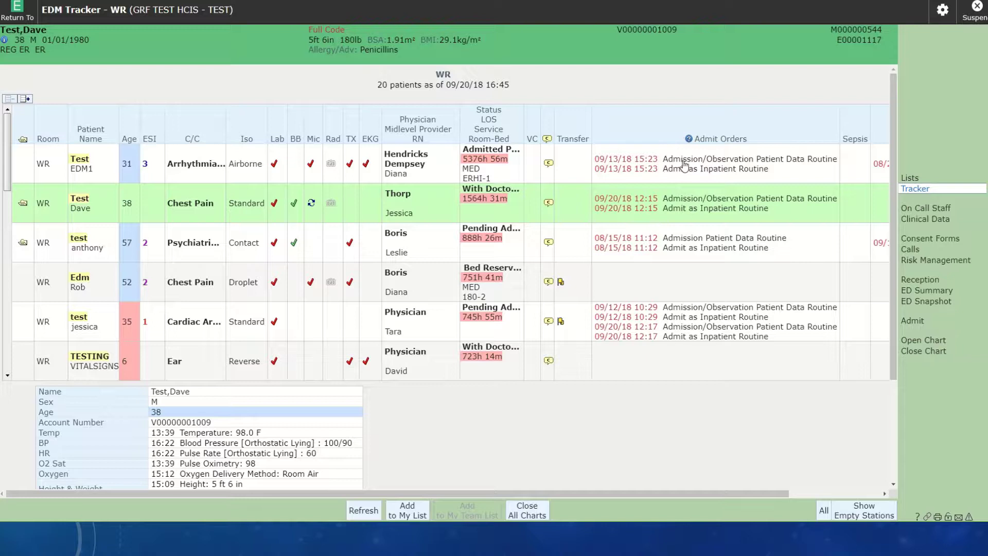
Open the chest pain patient's Current Orders from Admit Orders and scroll through the full list.
{"action": "left_click", "coordinate": [704, 211]}
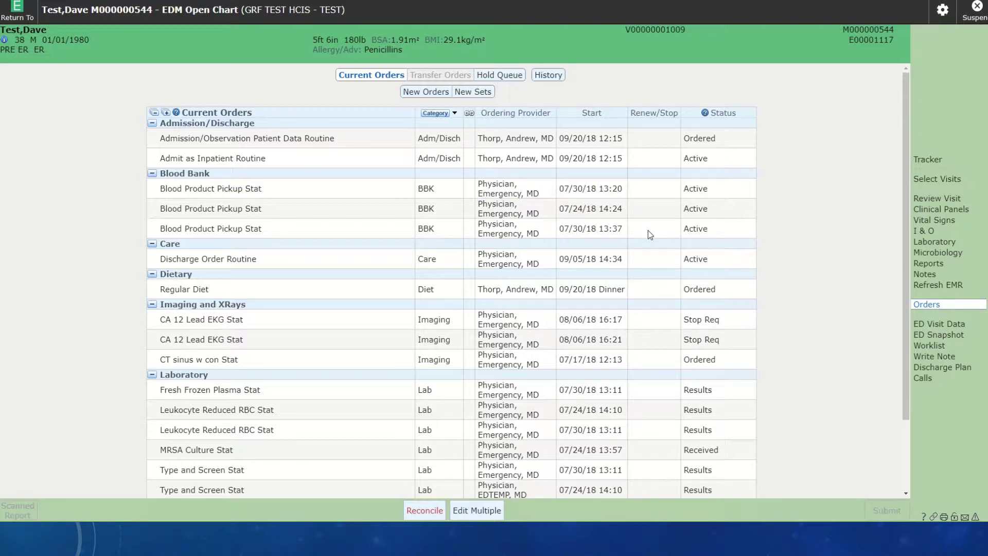
{"action": "scroll", "coordinate": [651, 235], "scroll_direction": "down", "scroll_amount": 3}
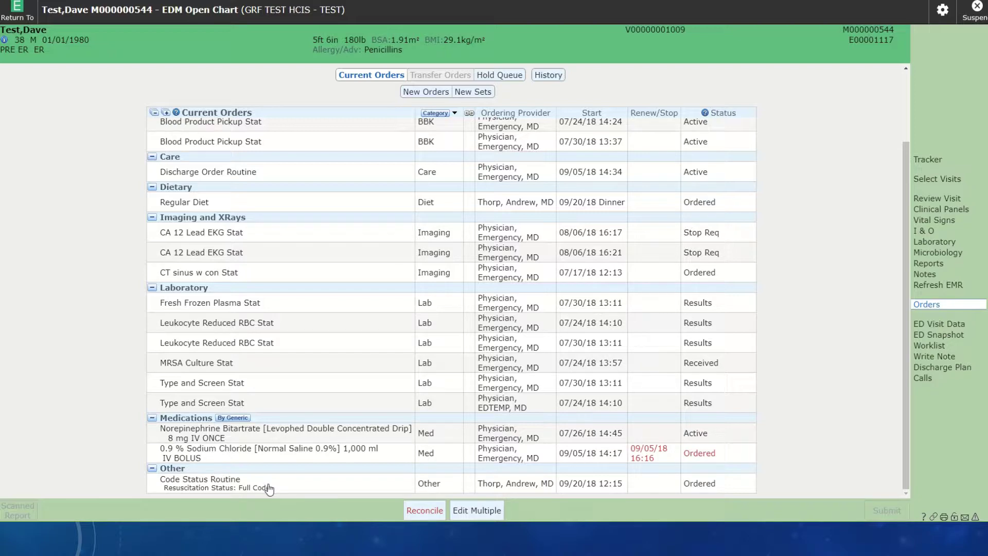
{"action": "scroll", "coordinate": [269, 488], "scroll_direction": "up", "scroll_amount": 3}
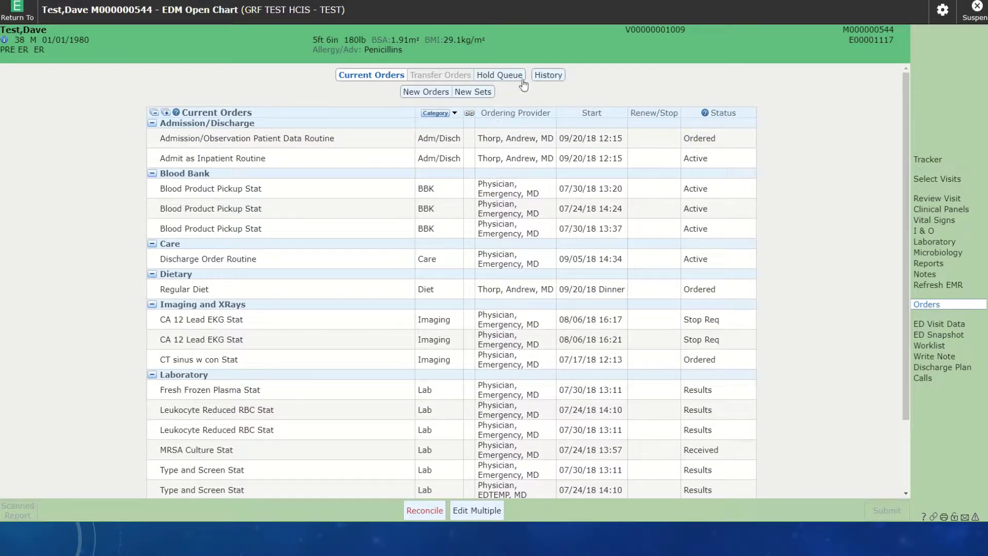
Review the order history and the Admission/Observation Patient Data Routine order detail, then return to Current Orders.
{"action": "left_click", "coordinate": [541, 76]}
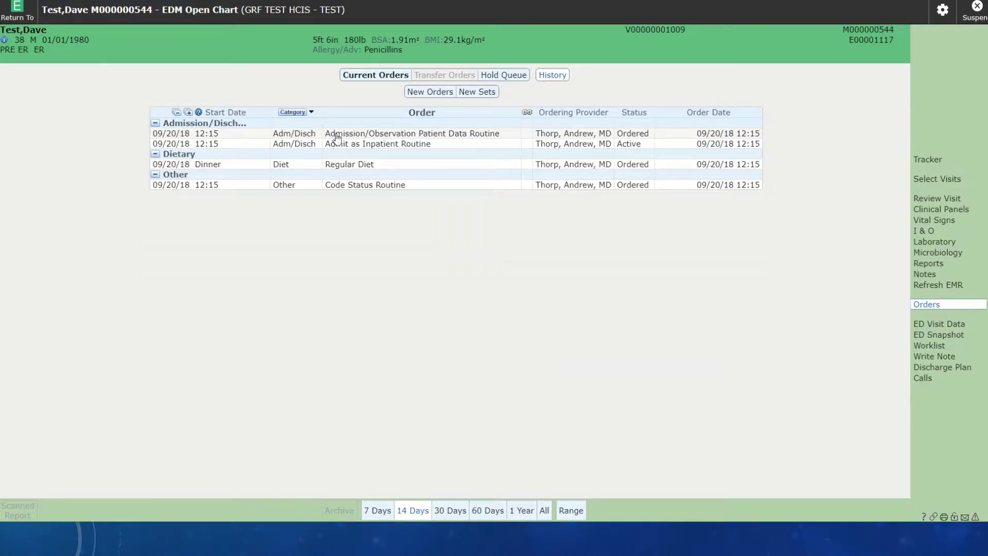
{"action": "left_click", "coordinate": [437, 135]}
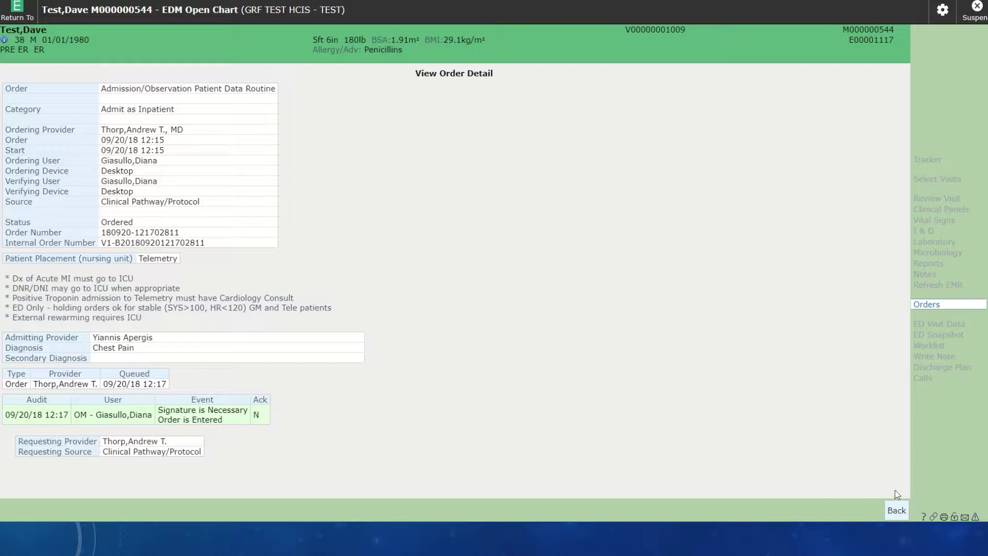
{"action": "left_click", "coordinate": [897, 511]}
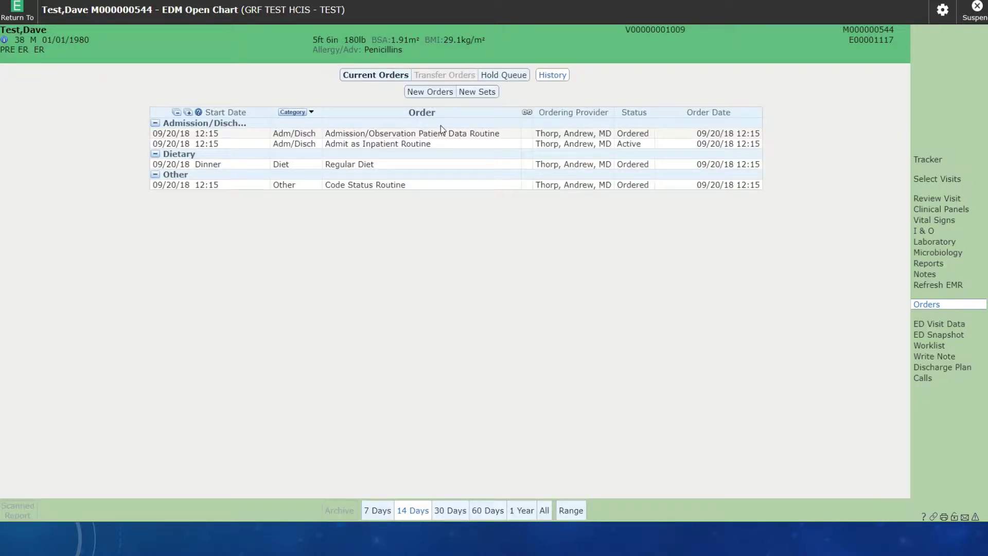
Return to the WR tracker and check the patient's More Information allergy and measurement details.
{"action": "left_click", "coordinate": [963, 163]}
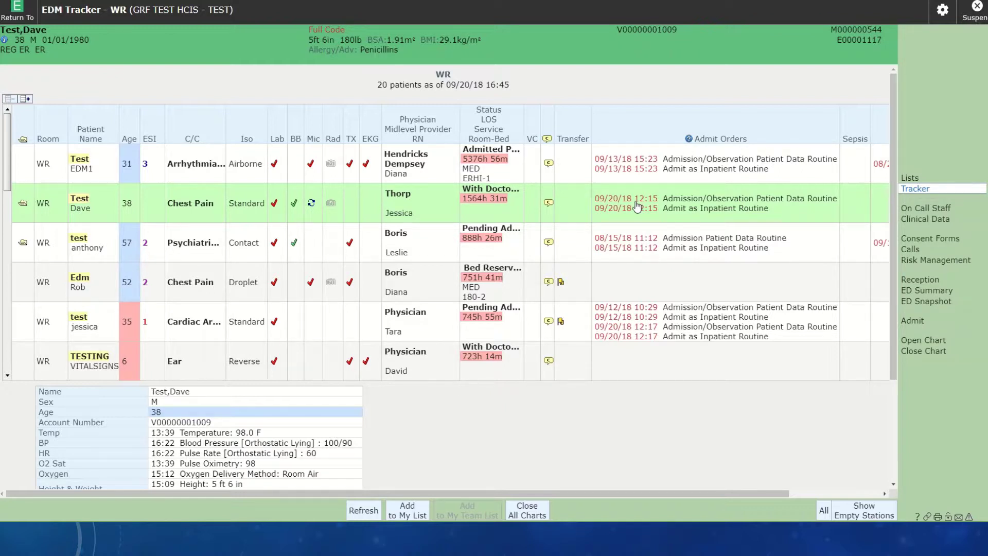
{"action": "left_click", "coordinate": [4, 40]}
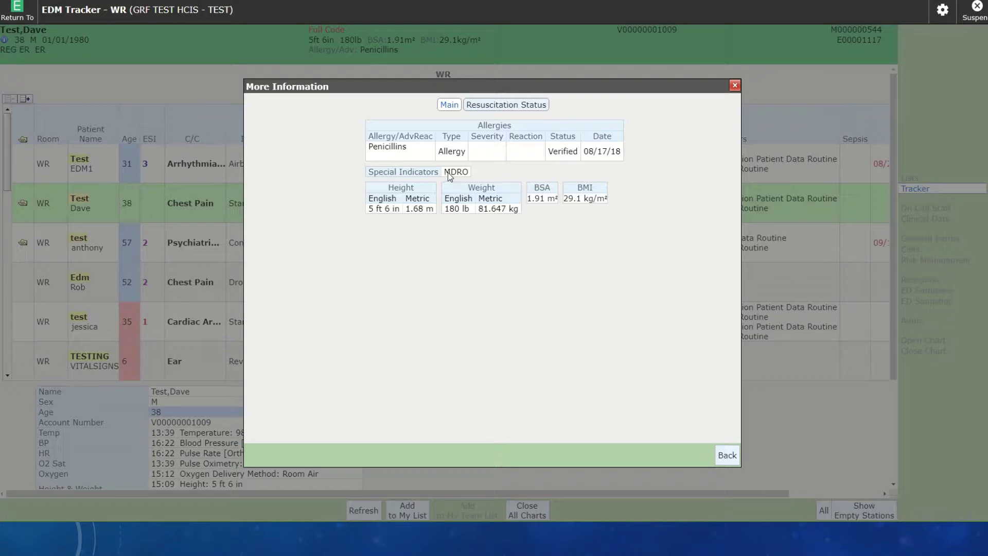
{"action": "left_click", "coordinate": [726, 455]}
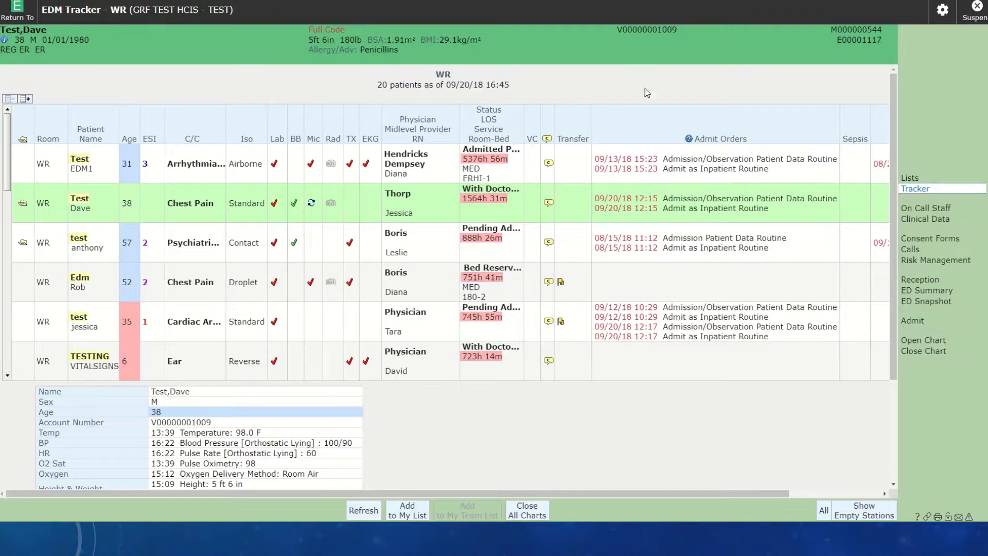
Start an admit bed request with location One North A (1NA) and reason Patient to be admitted (IN).
{"action": "left_click", "coordinate": [930, 328]}
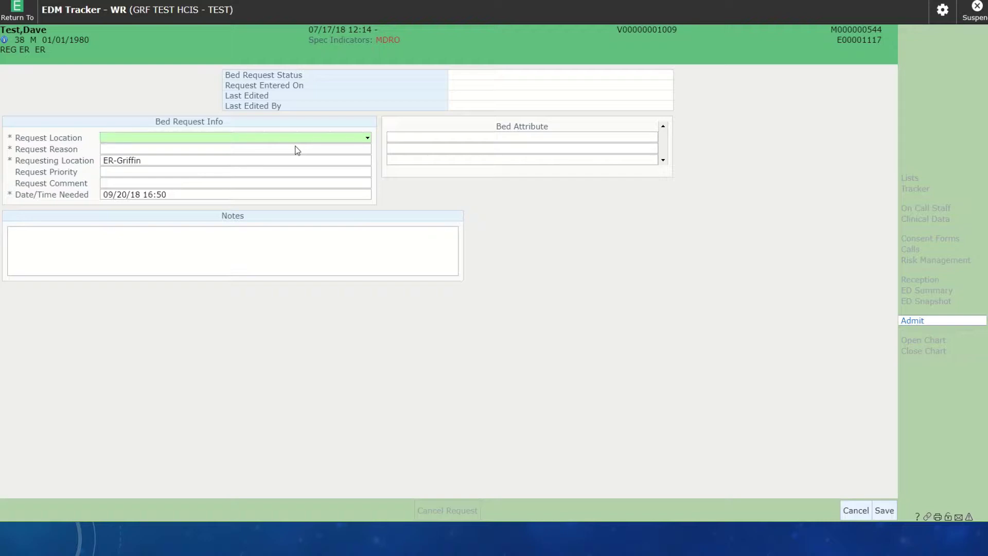
{"action": "type", "text": "1NA"}
{"action": "key", "text": "Tab"}
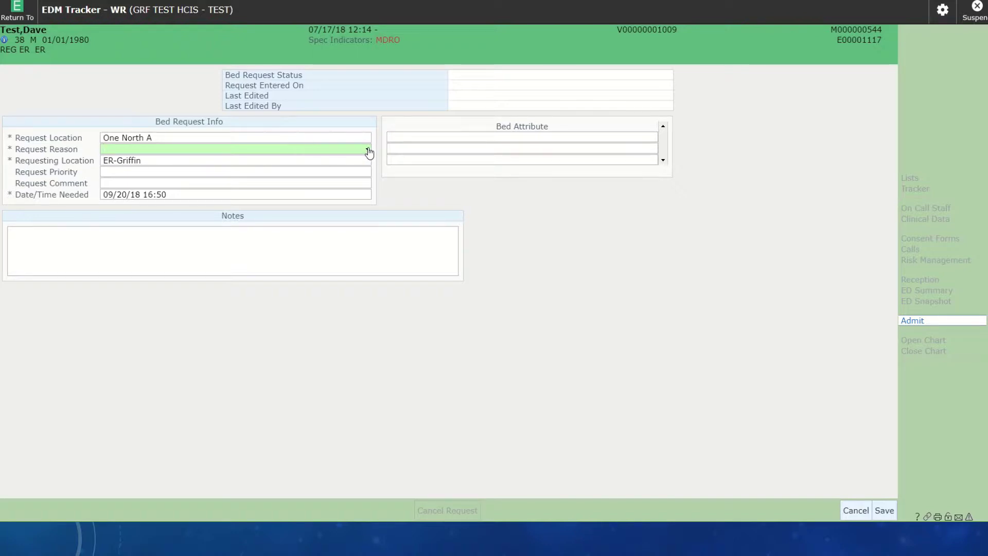
{"action": "left_click", "coordinate": [368, 151]}
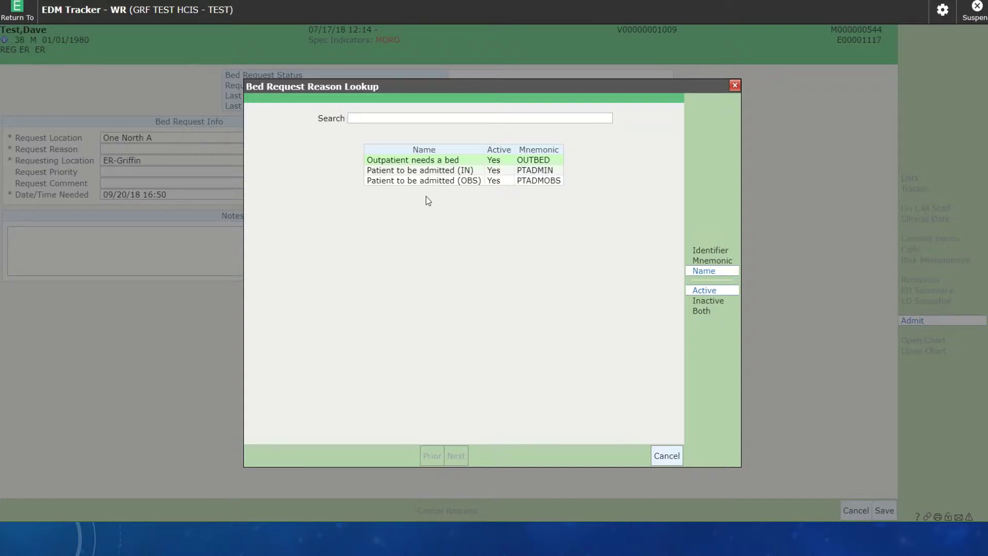
{"action": "left_click", "coordinate": [476, 175]}
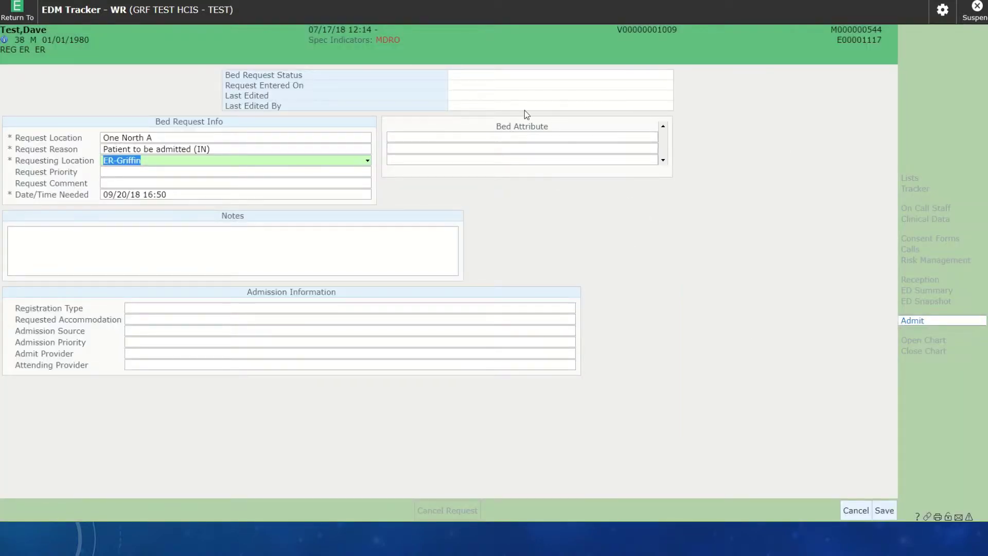
Require Isolation and Telemetry as the bed attributes on the request.
{"action": "left_click", "coordinate": [634, 142]}
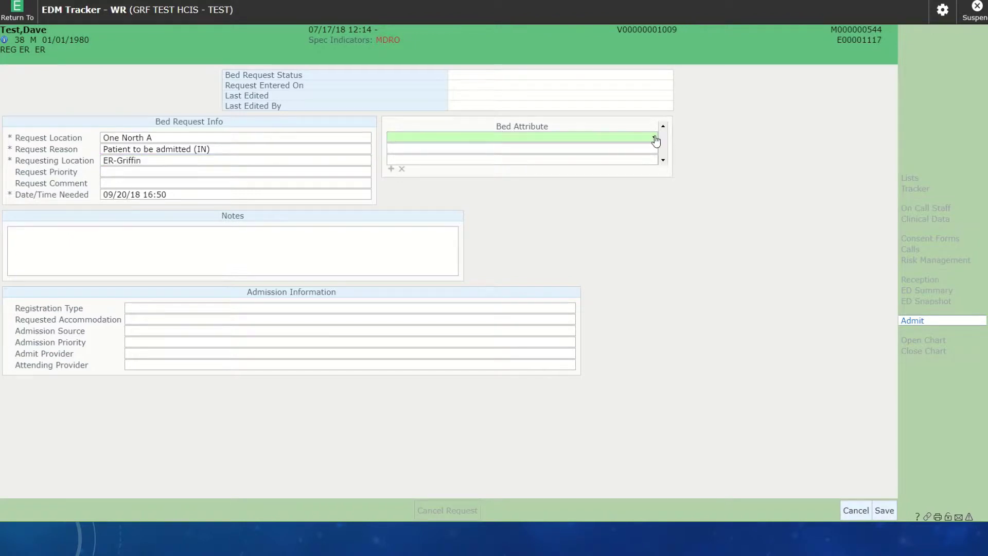
{"action": "left_click", "coordinate": [654, 137]}
{"action": "left_click", "coordinate": [385, 192]}
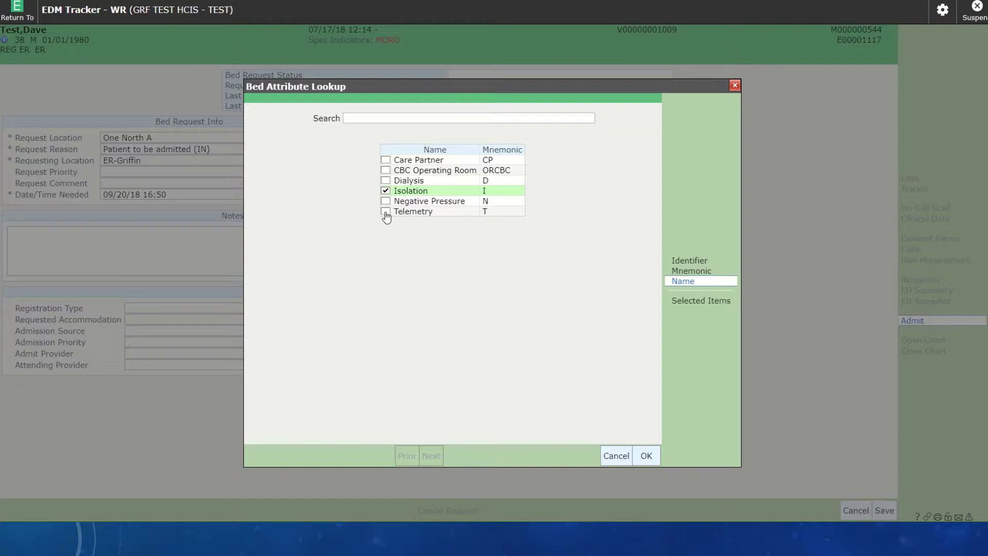
{"action": "left_click", "coordinate": [386, 213]}
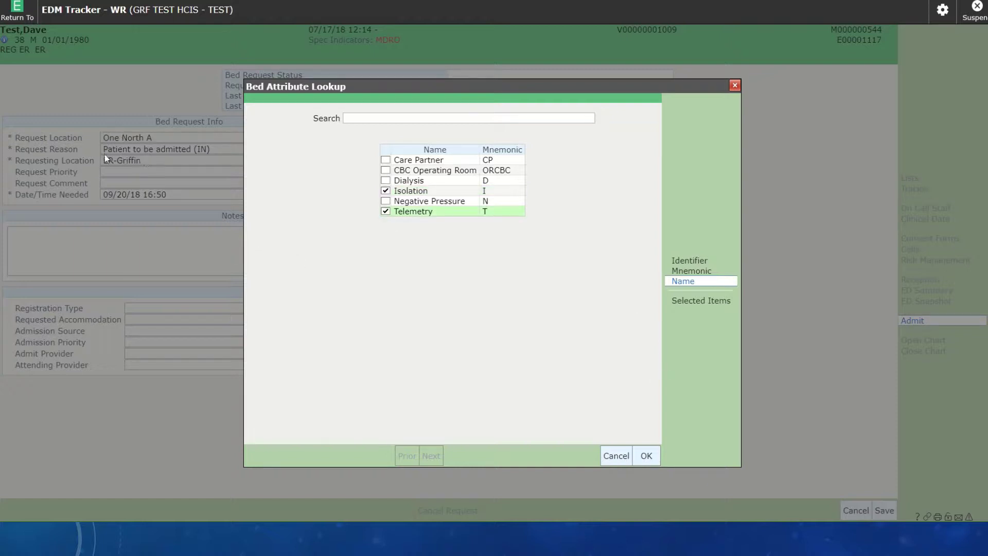
{"action": "left_click", "coordinate": [647, 456]}
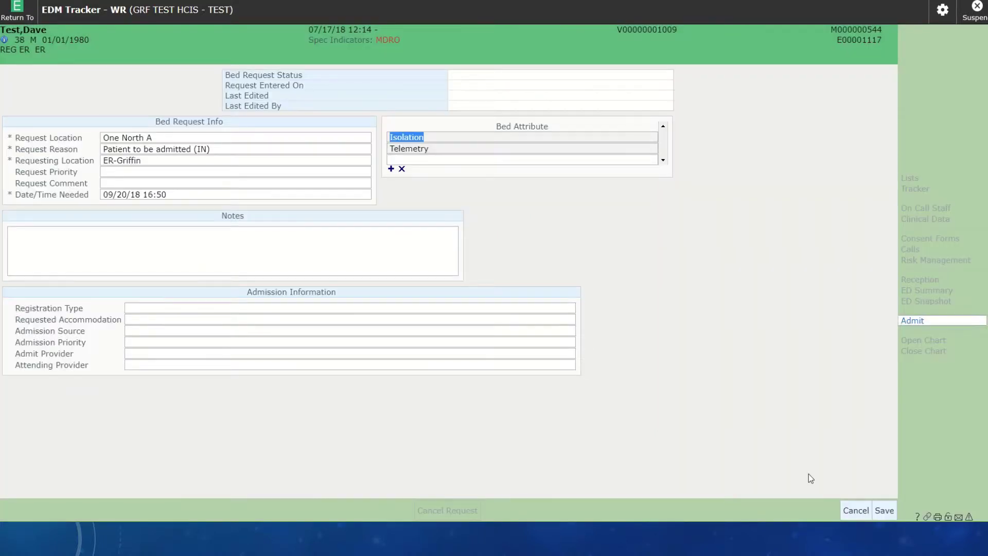
Add the note 'Pt would like a private room if possible', attempt saving, and dismiss the missing-fields error.
{"action": "left_click", "coordinate": [69, 244]}
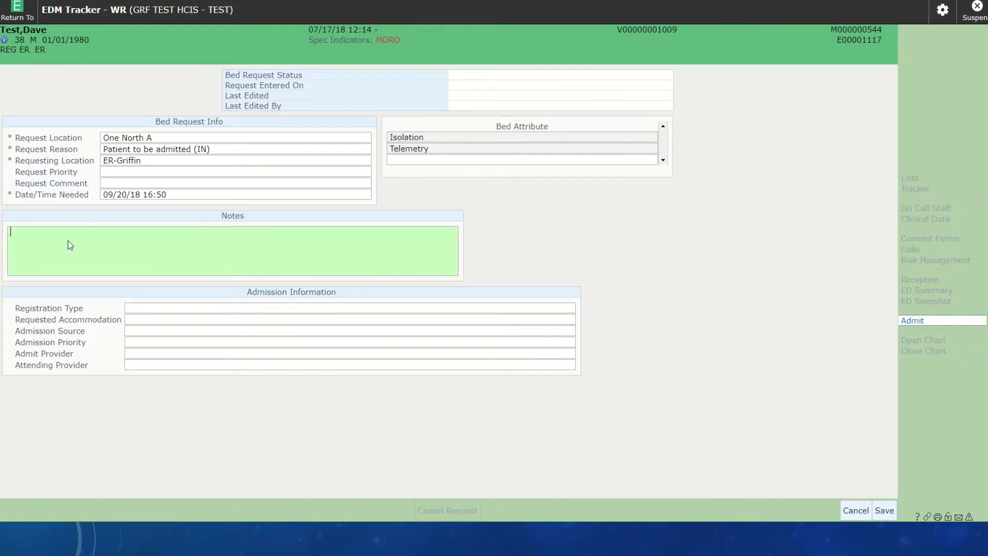
{"action": "type", "text": "Pt would likea"}
{"action": "key", "text": "BackSpace"}
{"action": "key", "text": "BackSpace"}
{"action": "type", "text": "a private room if possible"}
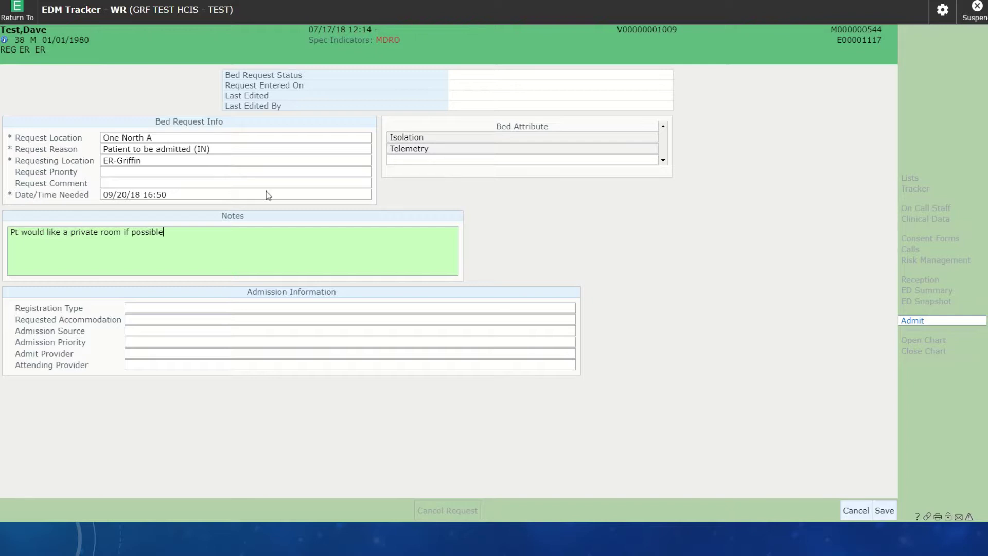
{"action": "left_click", "coordinate": [892, 511]}
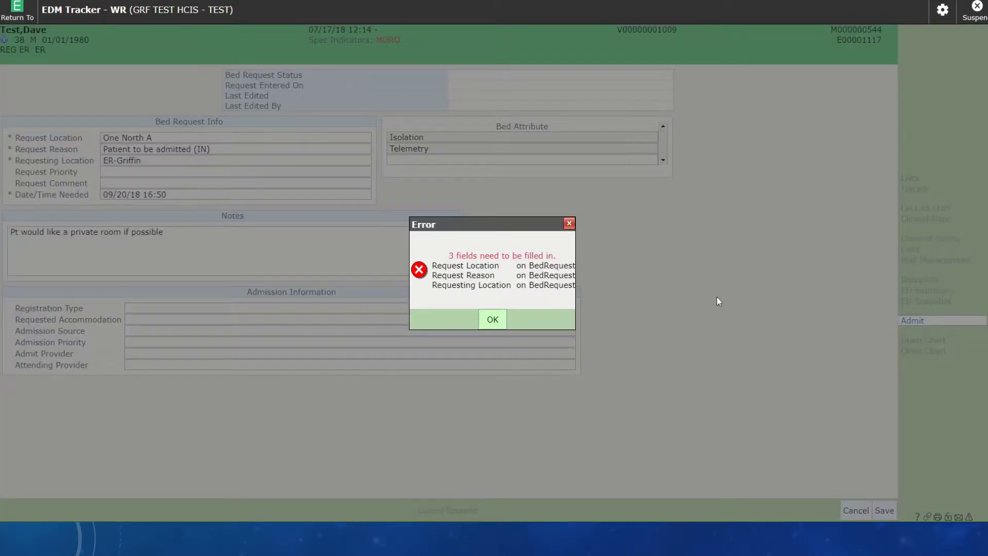
{"action": "left_click", "coordinate": [492, 320]}
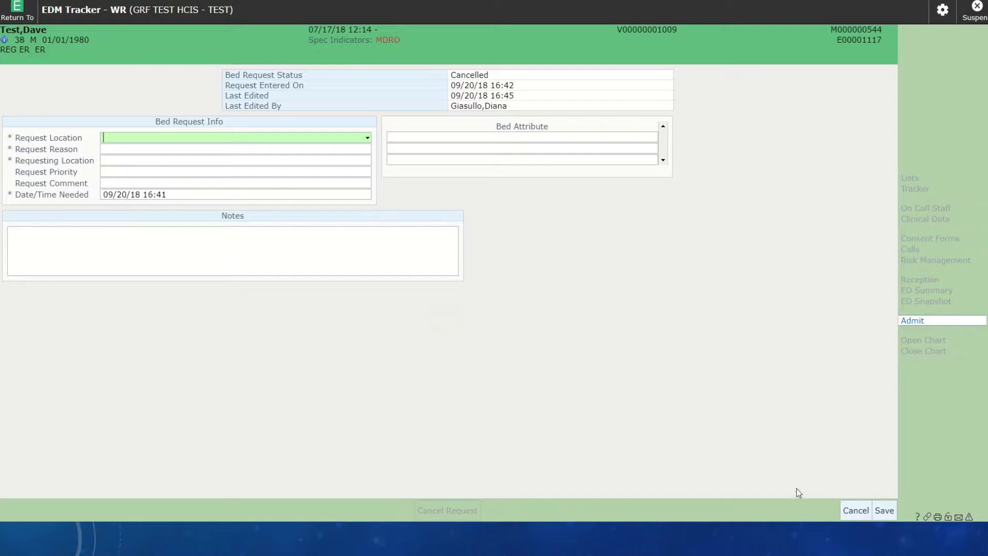
Cancel out of the bed request form back to the WR tracker board.
{"action": "left_click", "coordinate": [854, 512]}
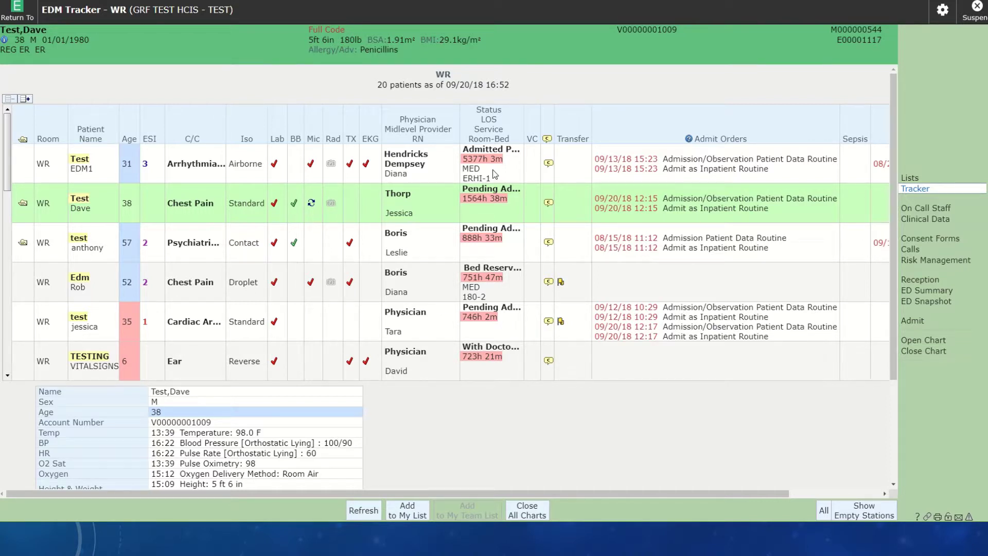
{"action": "left_click", "coordinate": [32, 166]}
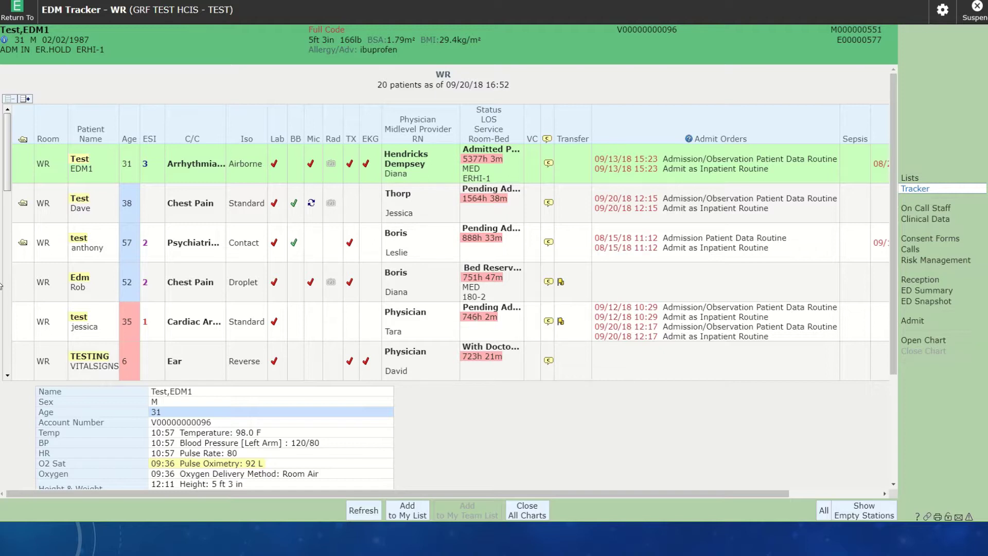
{"action": "left_click", "coordinate": [94, 291]}
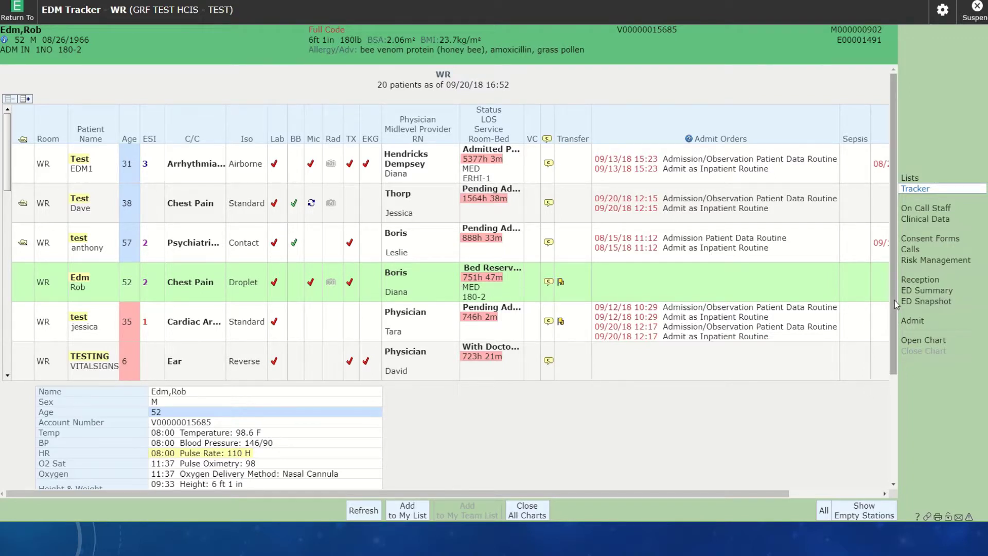
{"action": "left_click_drag", "start_coordinate": [895, 300], "coordinate": [899, 416]}
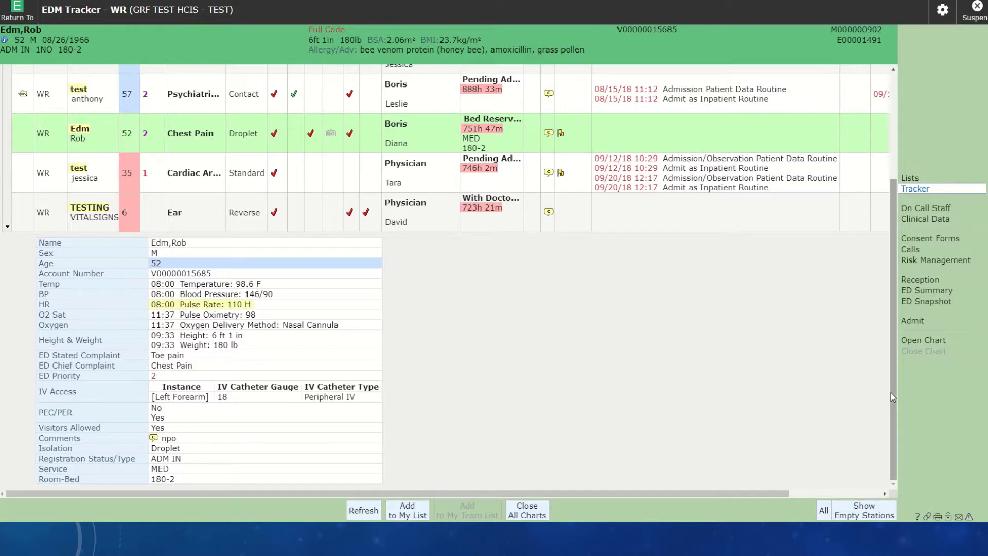
{"action": "left_click_drag", "start_coordinate": [891, 393], "coordinate": [913, 233]}
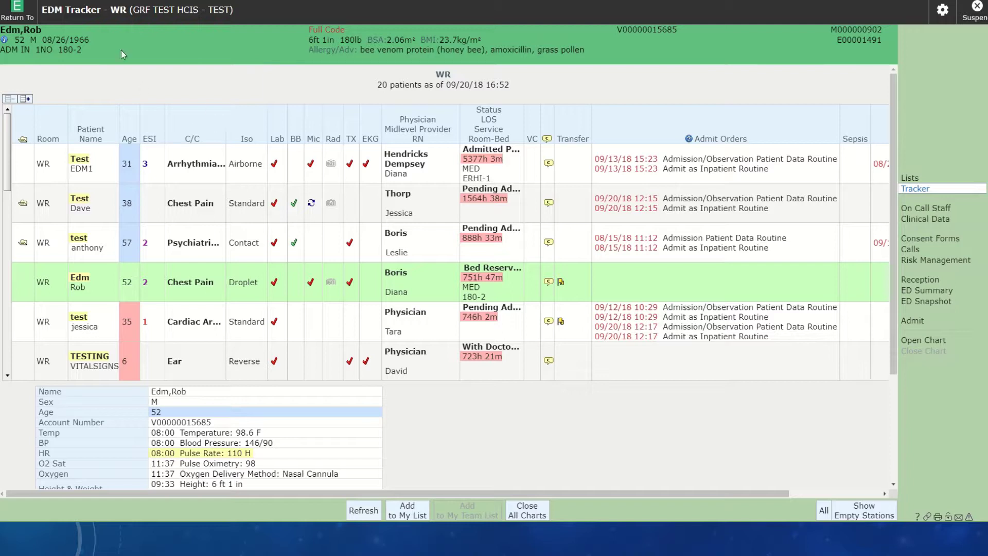
Return to the Main Menu and open the Bed Management bed board.
{"action": "left_click", "coordinate": [15, 18]}
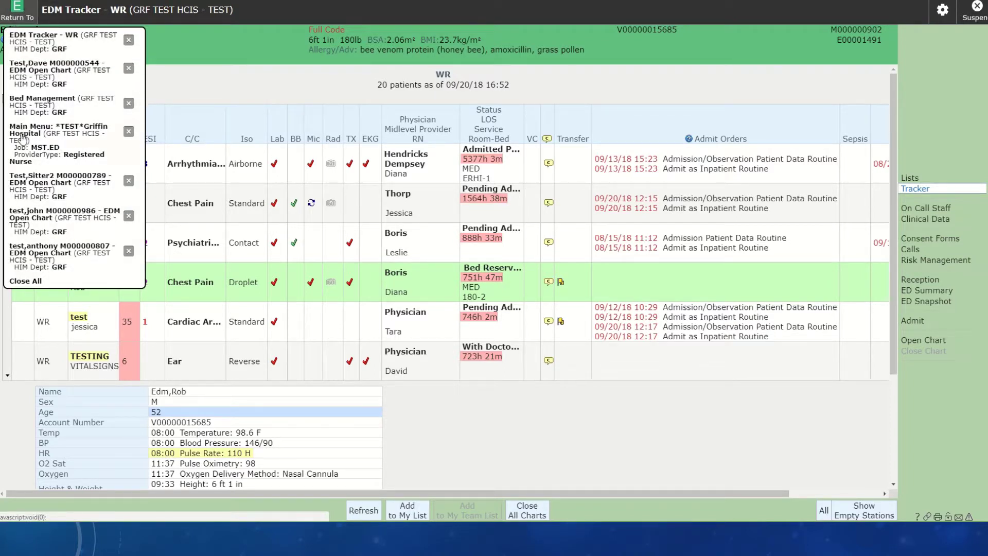
{"action": "left_click", "coordinate": [39, 142]}
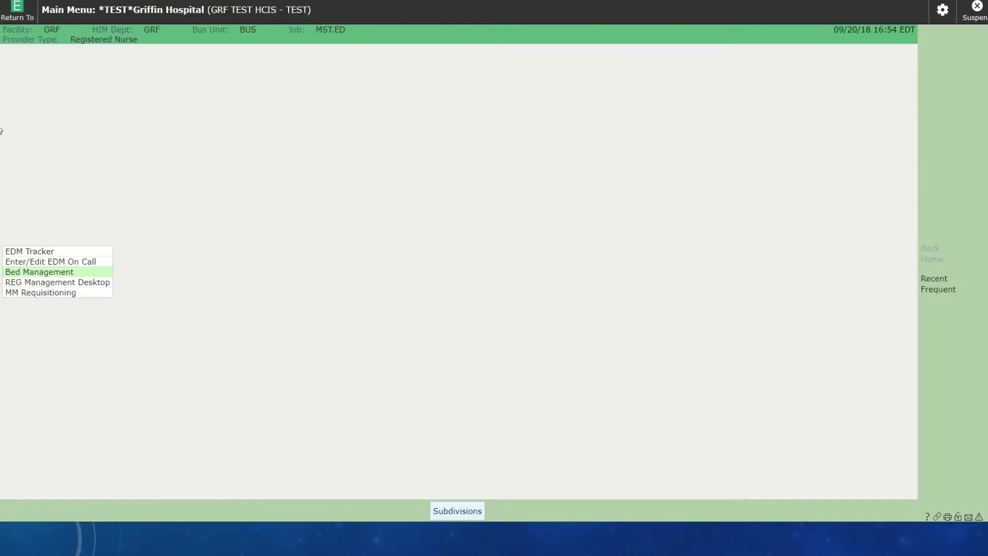
{"action": "left_click", "coordinate": [36, 273]}
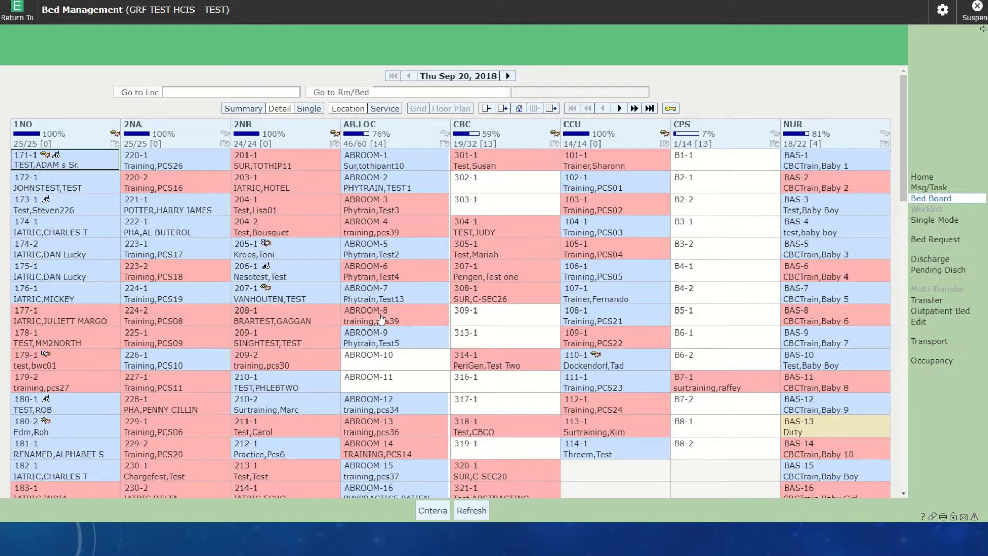
{"action": "left_click", "coordinate": [957, 343]}
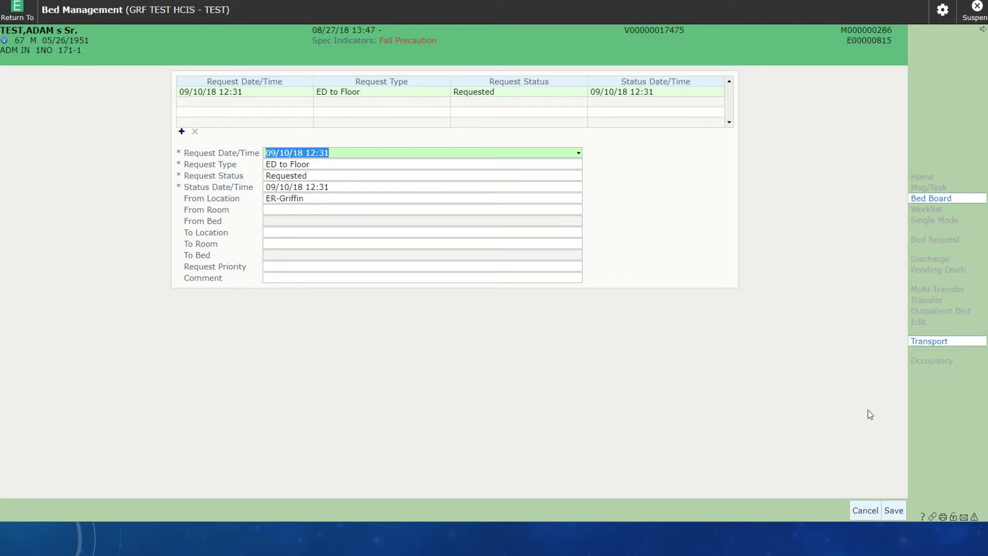
{"action": "left_click", "coordinate": [865, 511]}
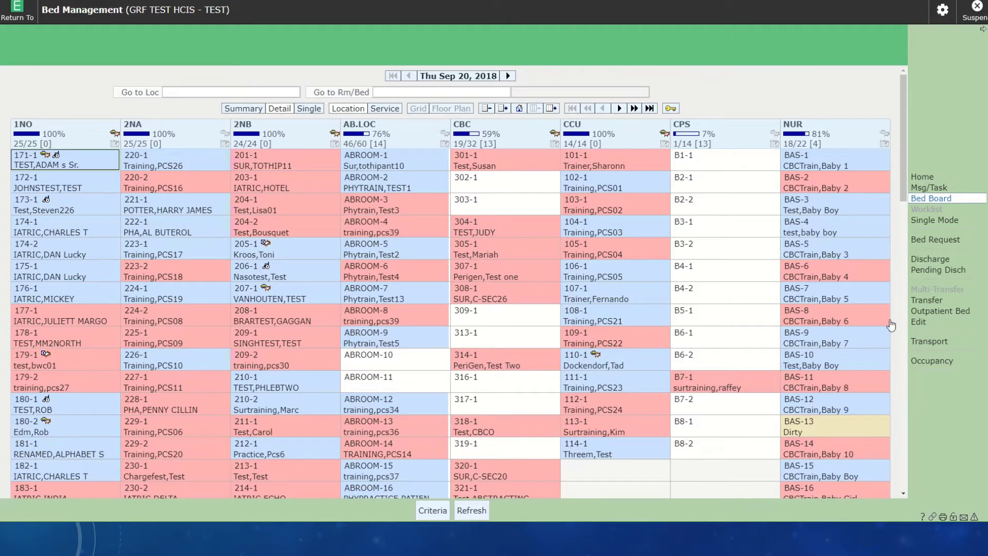
{"action": "left_click", "coordinate": [922, 303]}
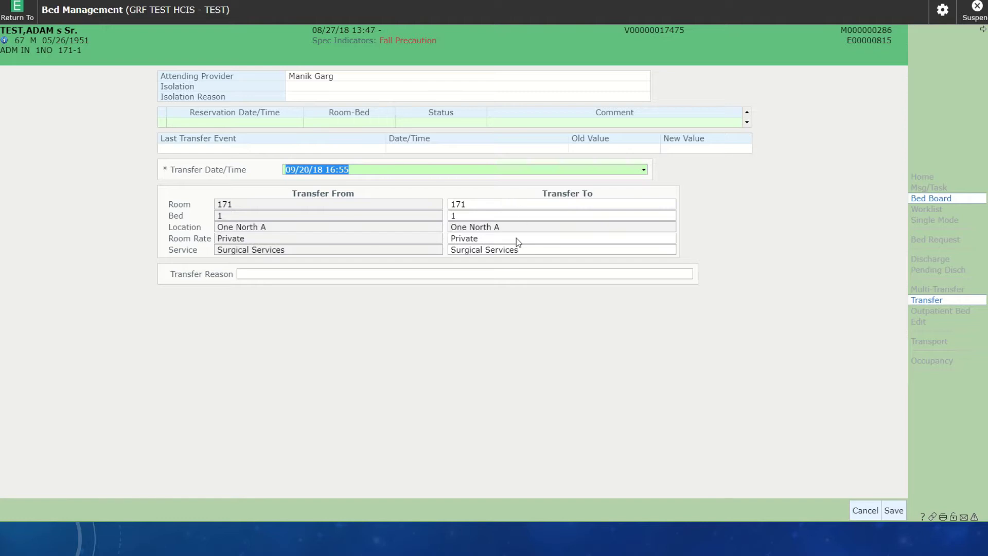
{"action": "left_click", "coordinate": [331, 274]}
{"action": "left_click", "coordinate": [688, 276]}
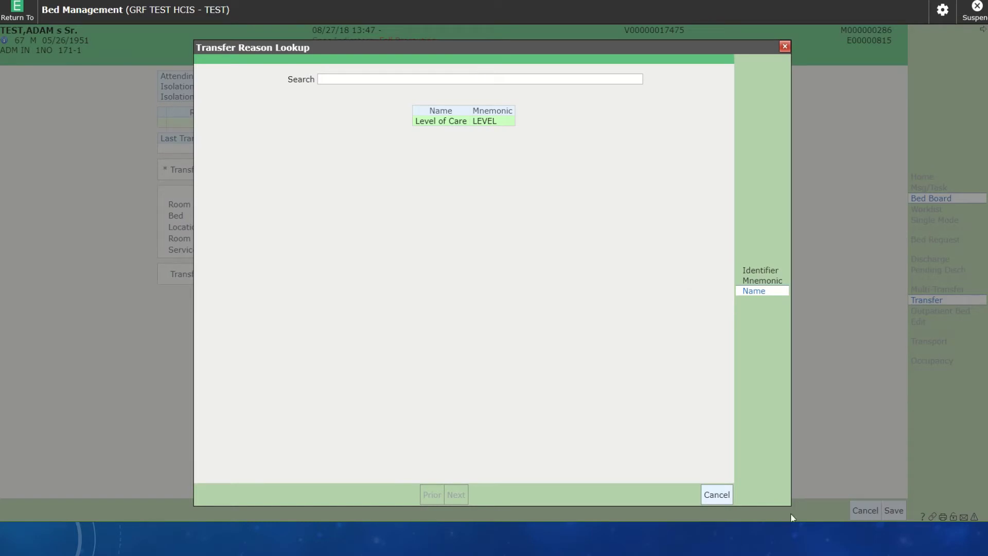
{"action": "left_click", "coordinate": [715, 494]}
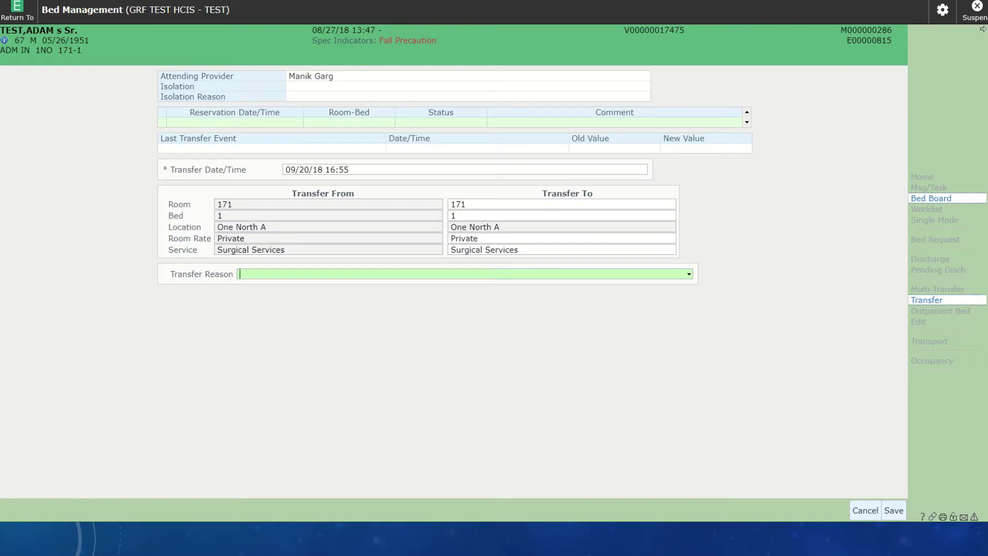
{"action": "left_click", "coordinate": [874, 513]}
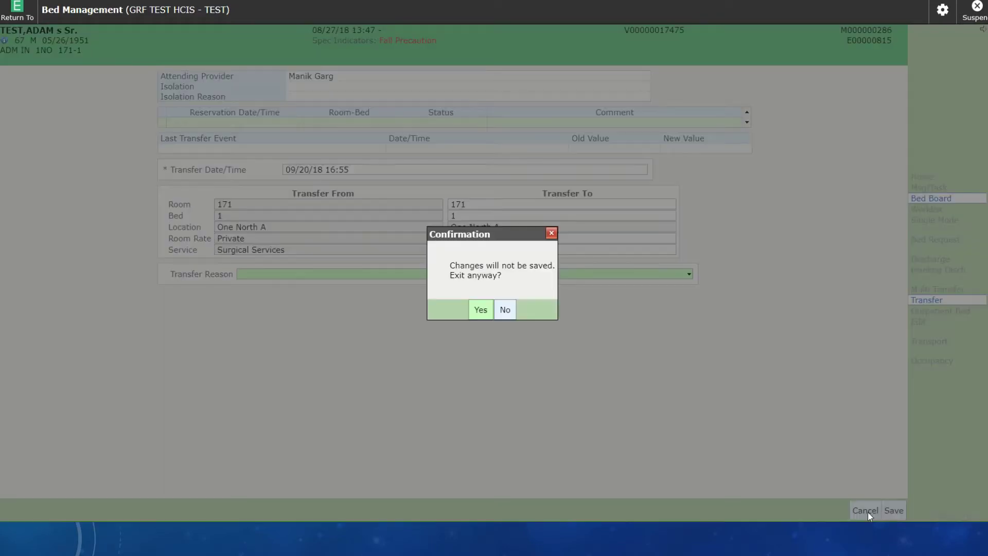
{"action": "left_click", "coordinate": [480, 310]}
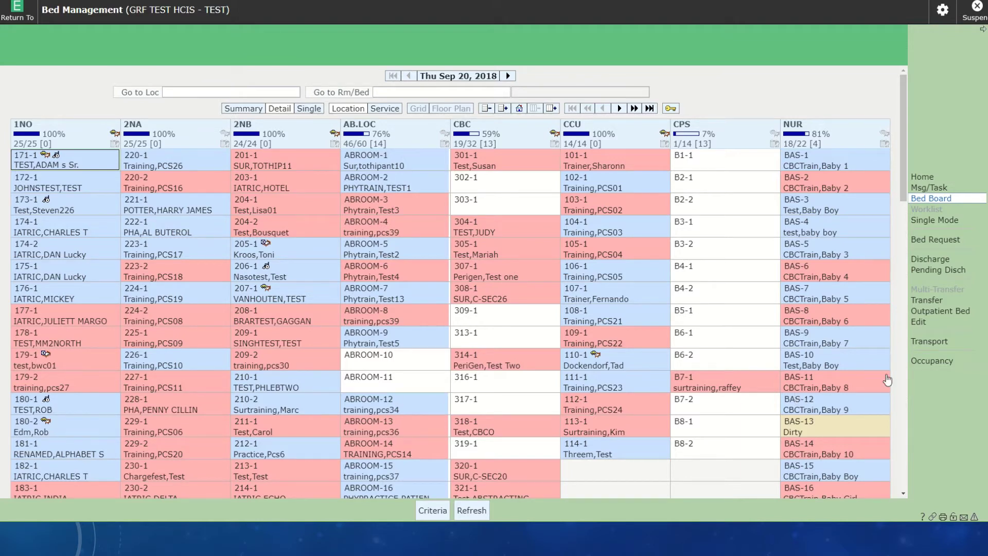
{"action": "left_click", "coordinate": [950, 260]}
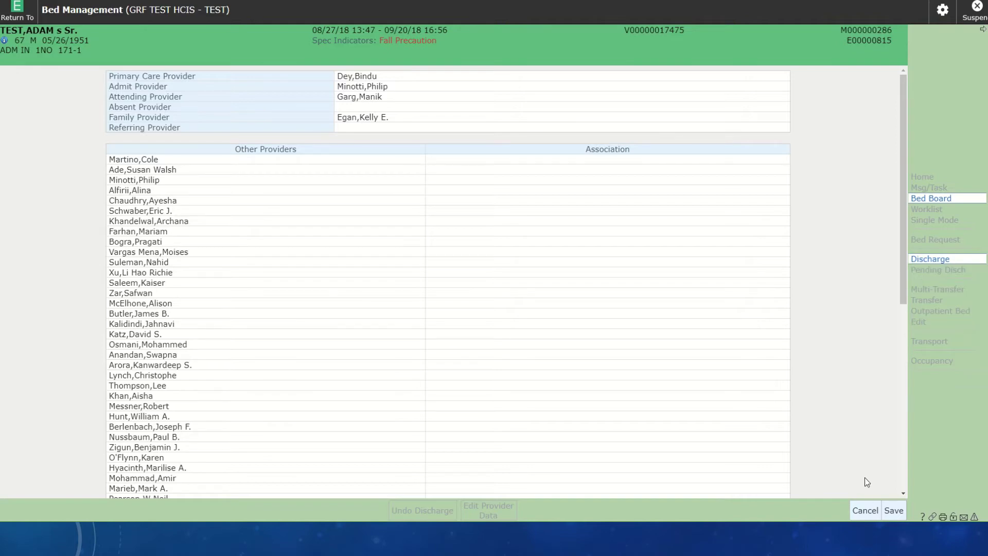
{"action": "left_click", "coordinate": [862, 511]}
{"action": "left_click", "coordinate": [480, 310]}
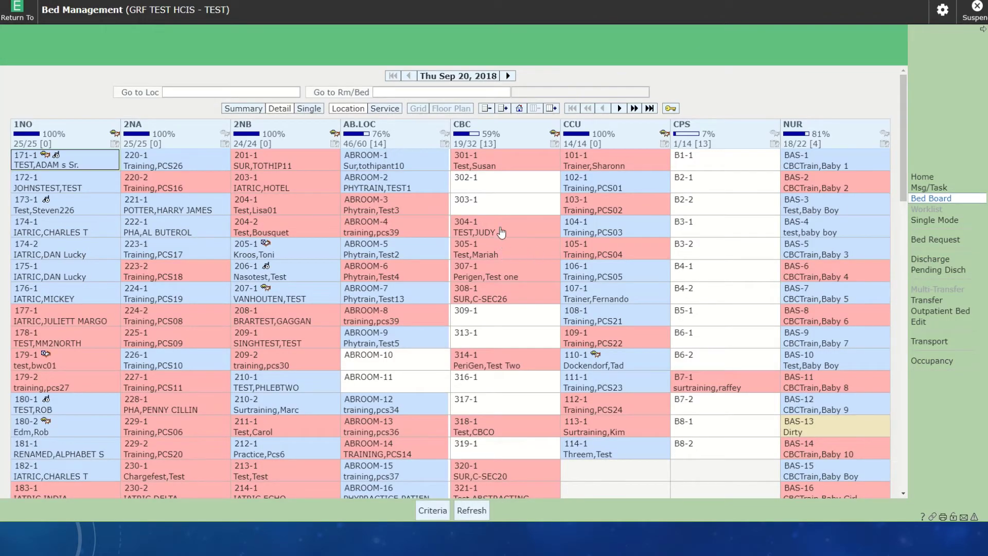
{"action": "left_click", "coordinate": [502, 231]}
{"action": "left_click", "coordinate": [950, 260]}
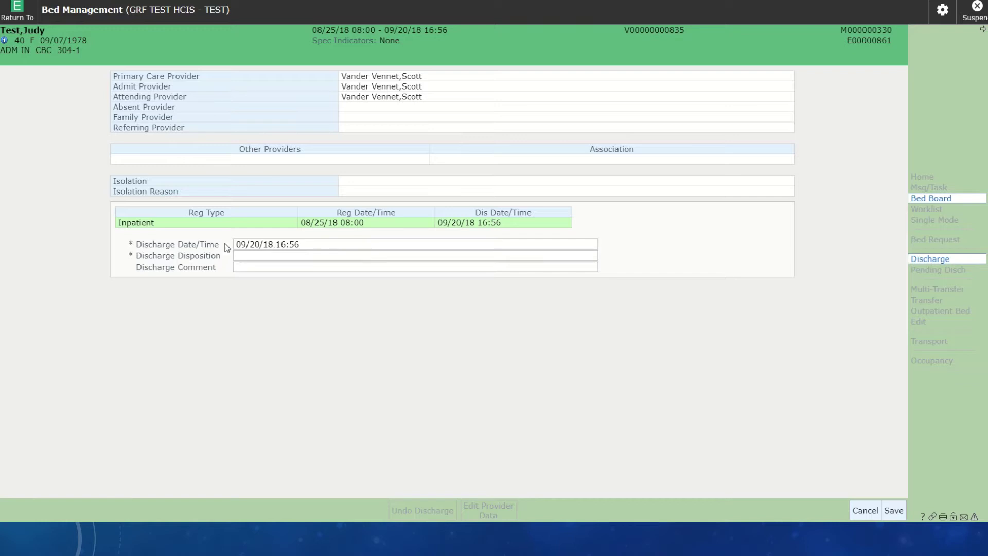
{"action": "left_click", "coordinate": [250, 260]}
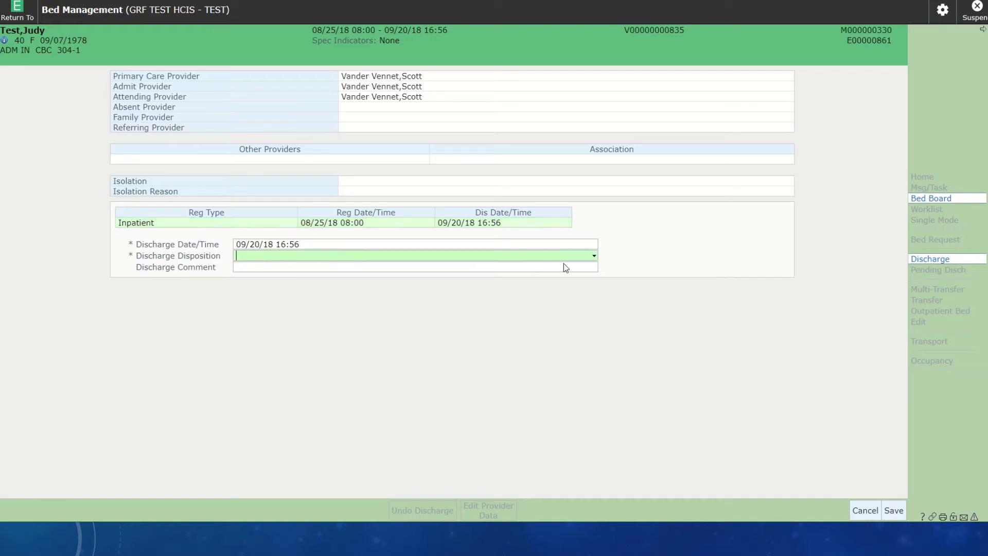
{"action": "left_click", "coordinate": [598, 257]}
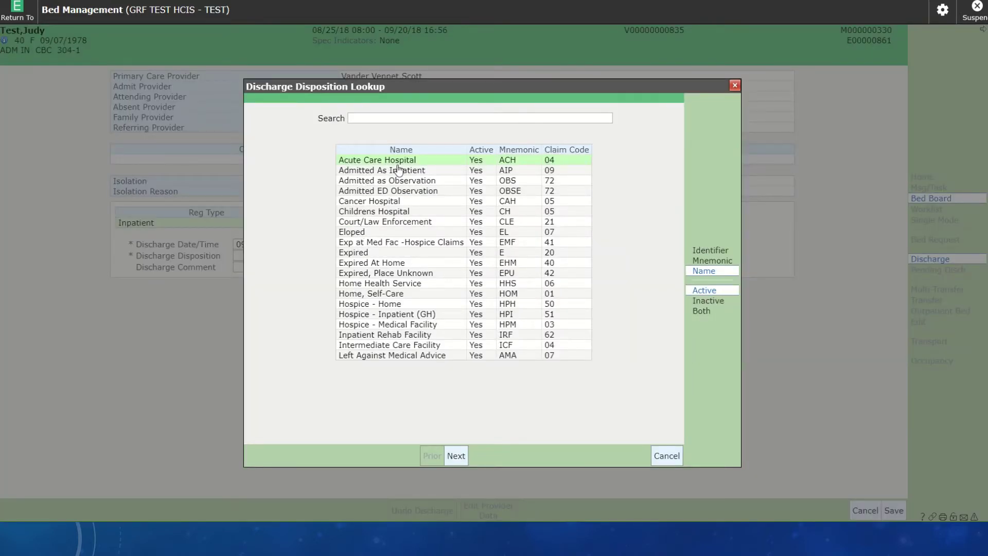
{"action": "left_click", "coordinate": [667, 456]}
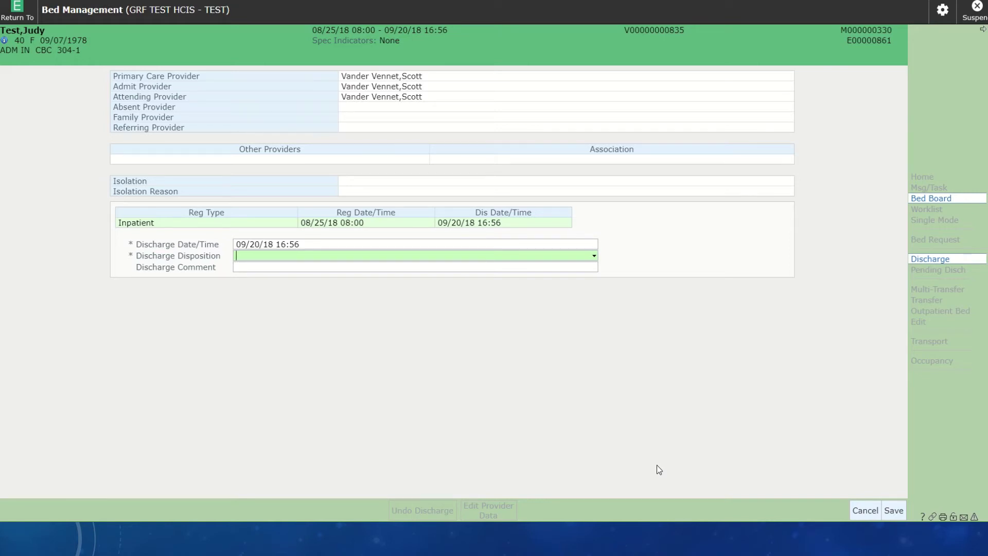
{"action": "left_click", "coordinate": [865, 510]}
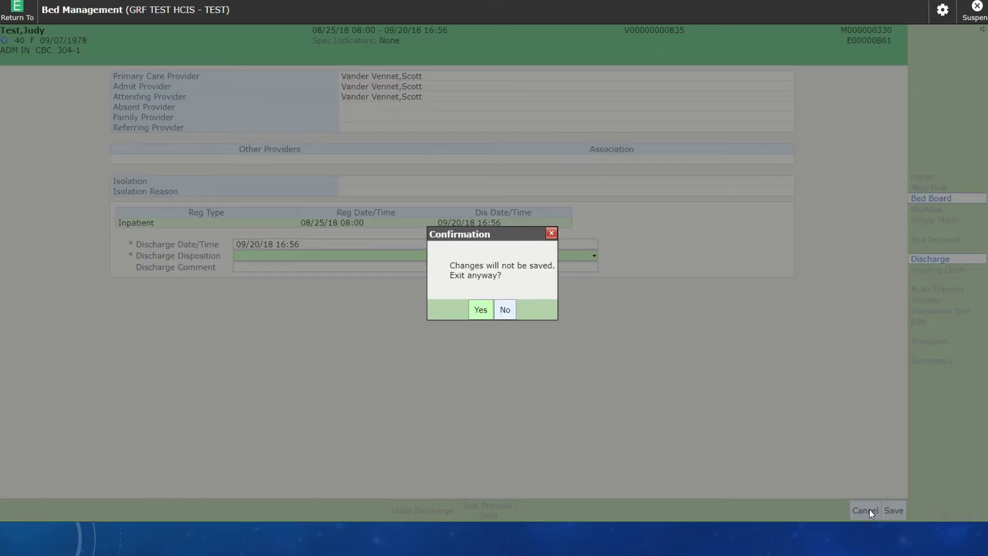
{"action": "left_click", "coordinate": [480, 309]}
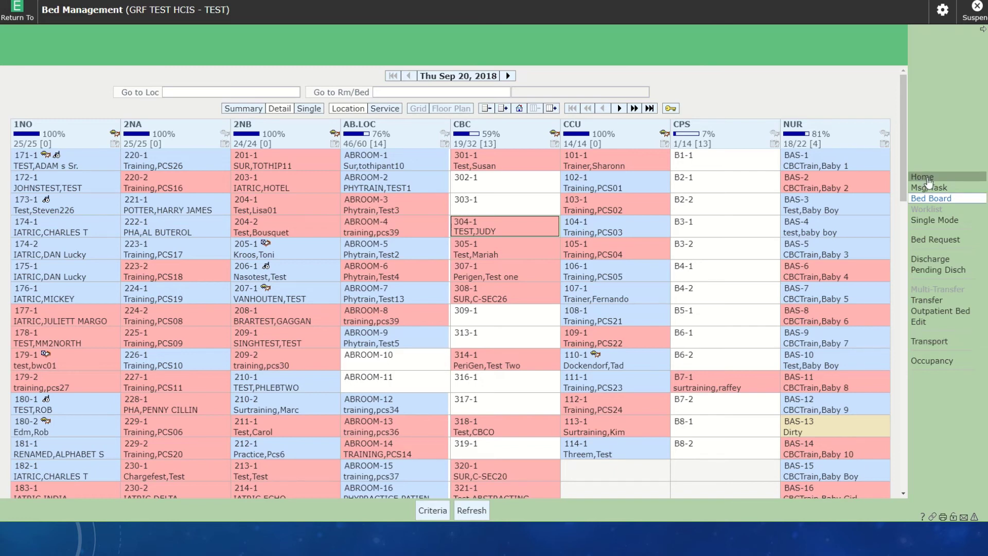
Open the Bed Requests worklist and check the two ER-Griffin and two ER Holds (ERHI-1, ERHI-3) requests.
{"action": "left_click", "coordinate": [921, 178]}
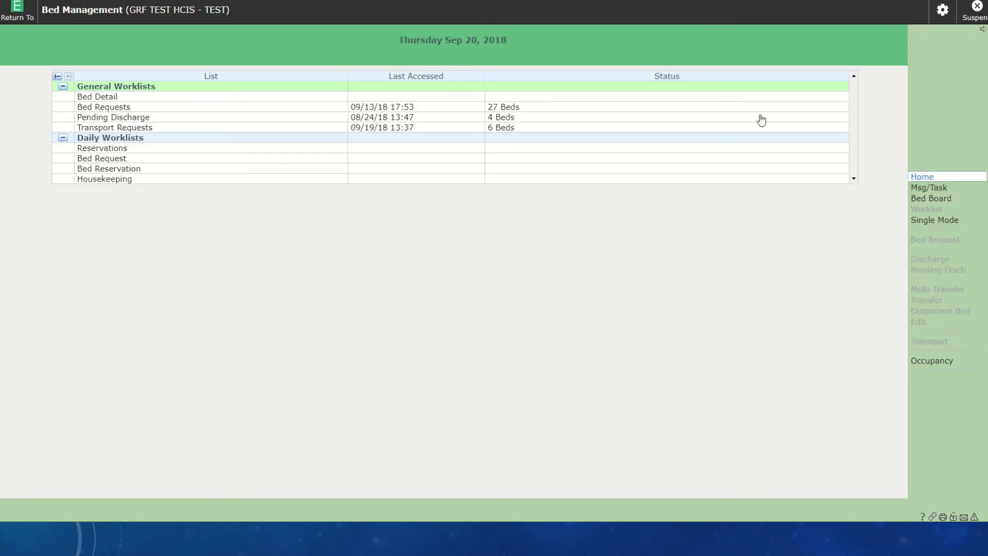
{"action": "double_click", "coordinate": [94, 108]}
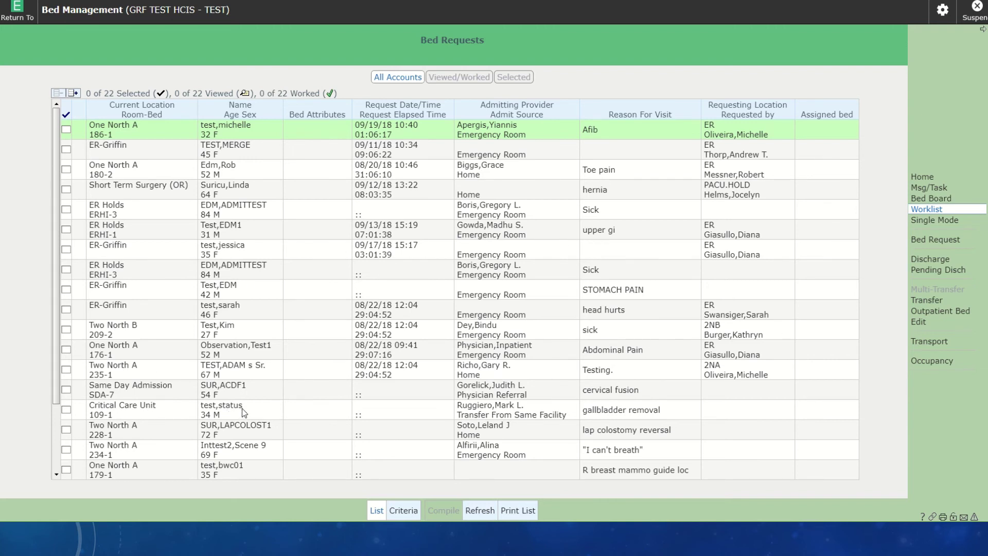
{"action": "left_click", "coordinate": [66, 152]}
{"action": "left_click", "coordinate": [66, 150]}
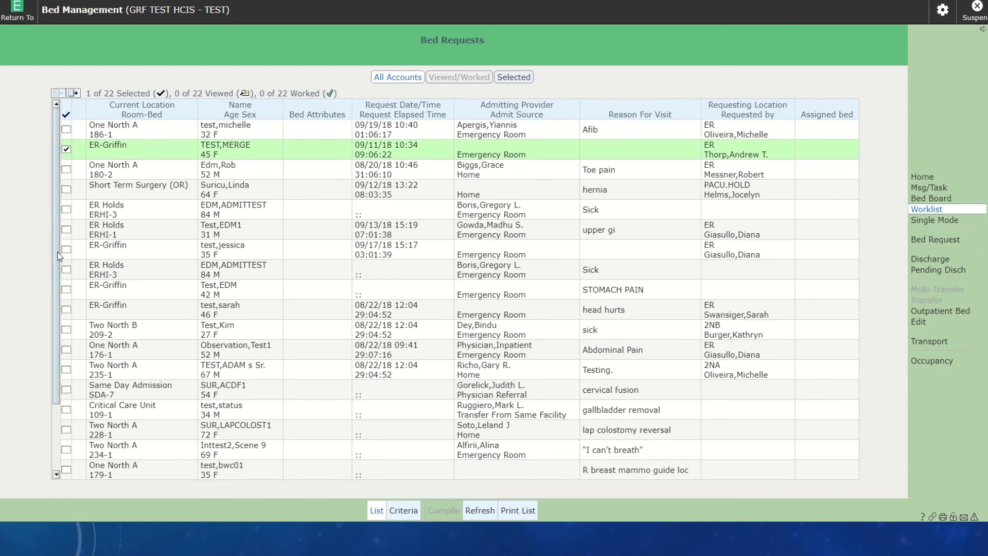
{"action": "left_click", "coordinate": [66, 250]}
{"action": "left_click", "coordinate": [66, 230]}
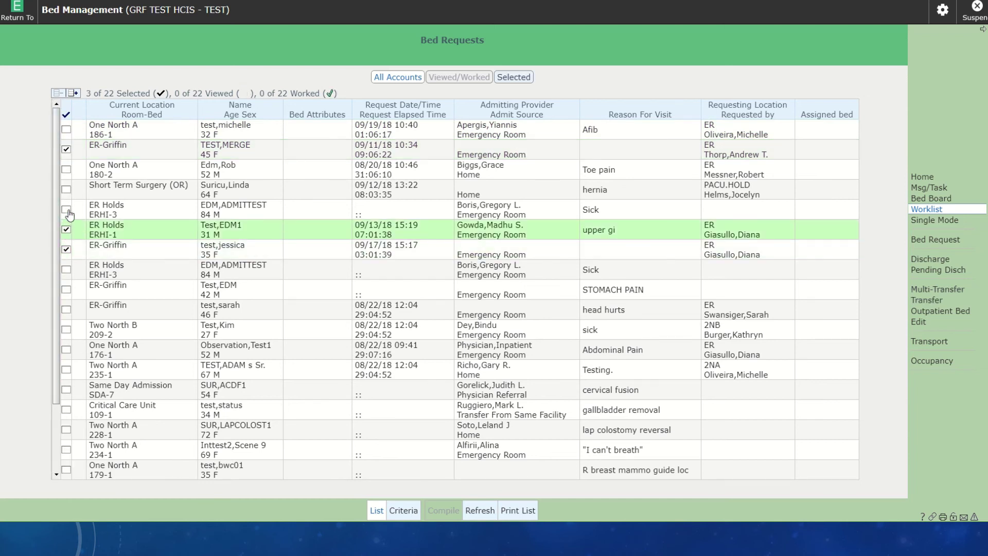
{"action": "left_click", "coordinate": [68, 211]}
{"action": "left_click", "coordinate": [66, 211]}
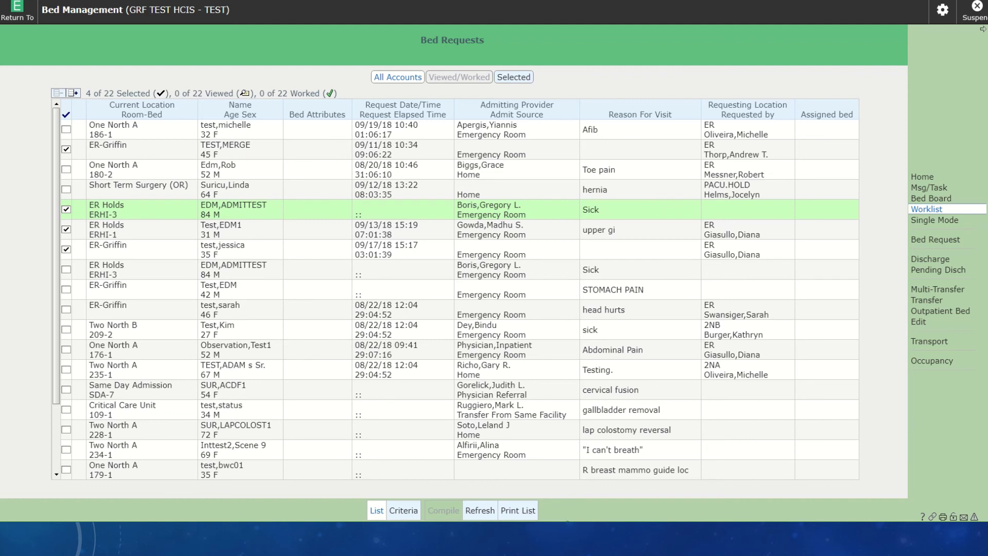